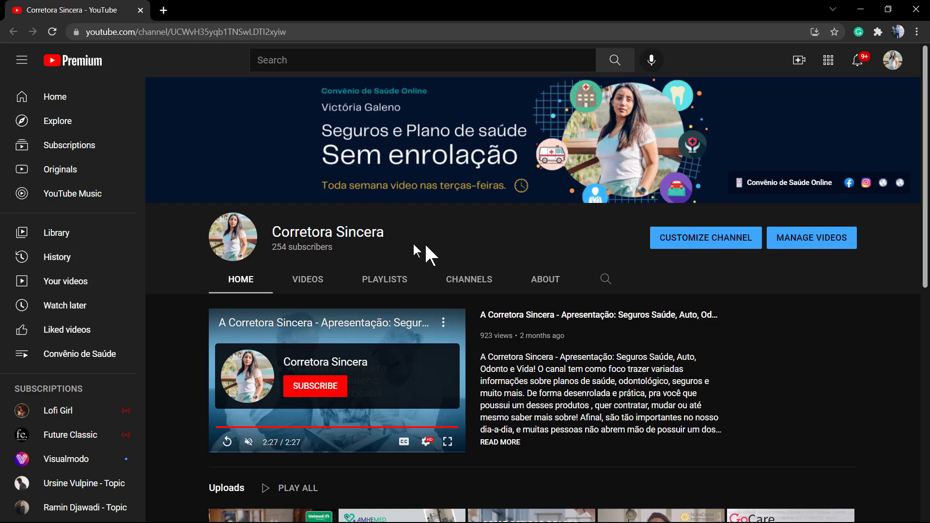
# Go to the Corretora Sincera channel page and highlight its 254 subscribers and featured video date.
pyautogui.click(896, 66)
pyautogui.click(896, 65)
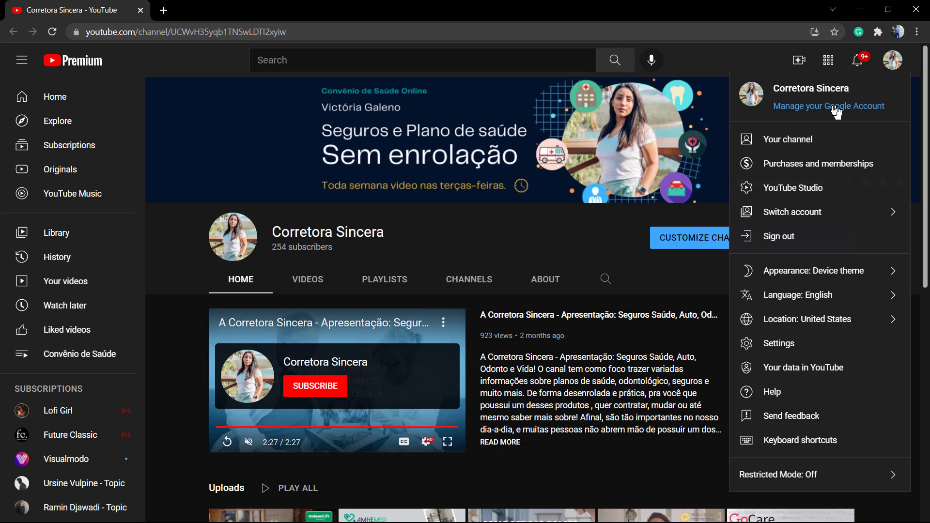
pyautogui.click(788, 142)
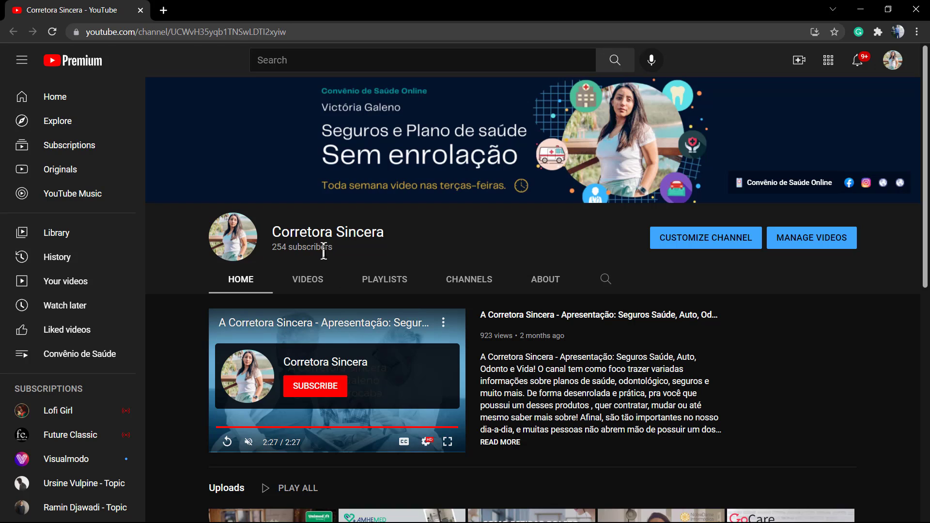
pyautogui.moveTo(332, 250); pyautogui.dragTo(273, 262)
pyautogui.moveTo(566, 338); pyautogui.dragTo(517, 336)
# Select the channel ID in the channel page's web address.
pyautogui.click(546, 239)
pyautogui.click(245, 249)
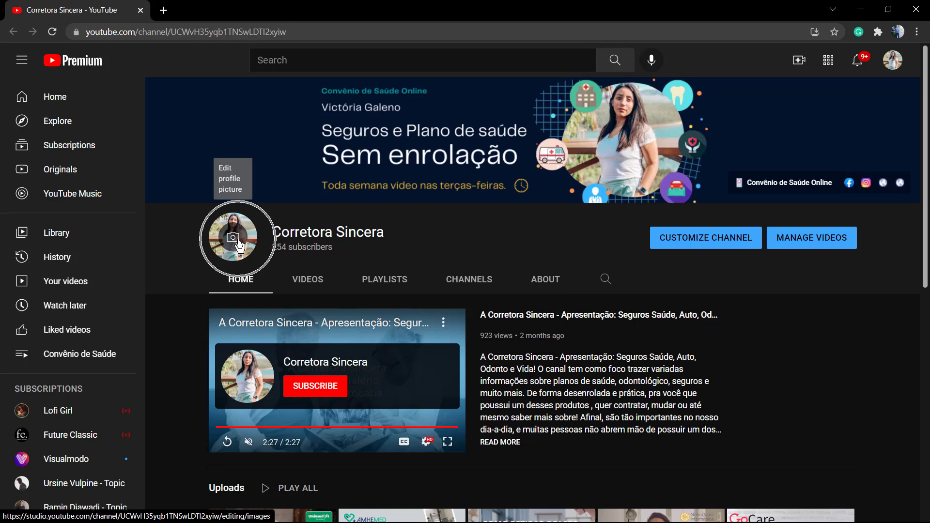
pyautogui.click(468, 146)
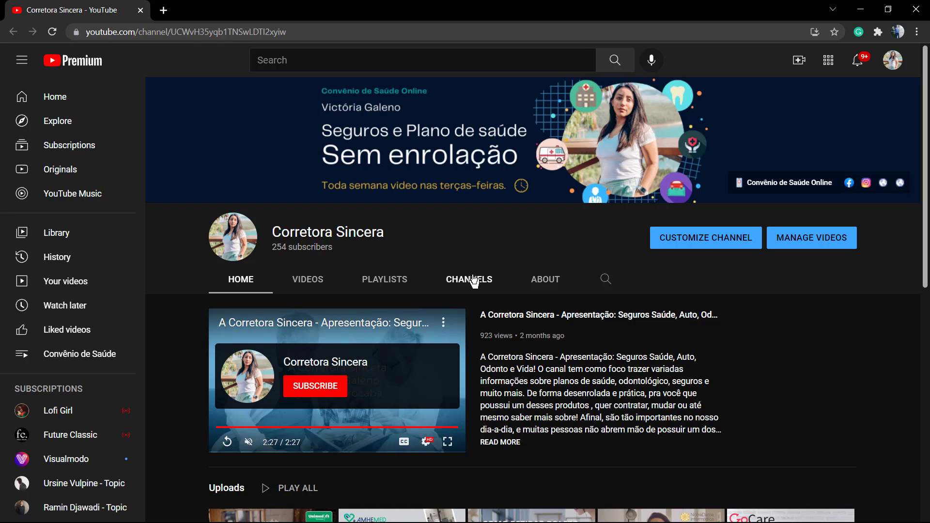
pyautogui.click(216, 32)
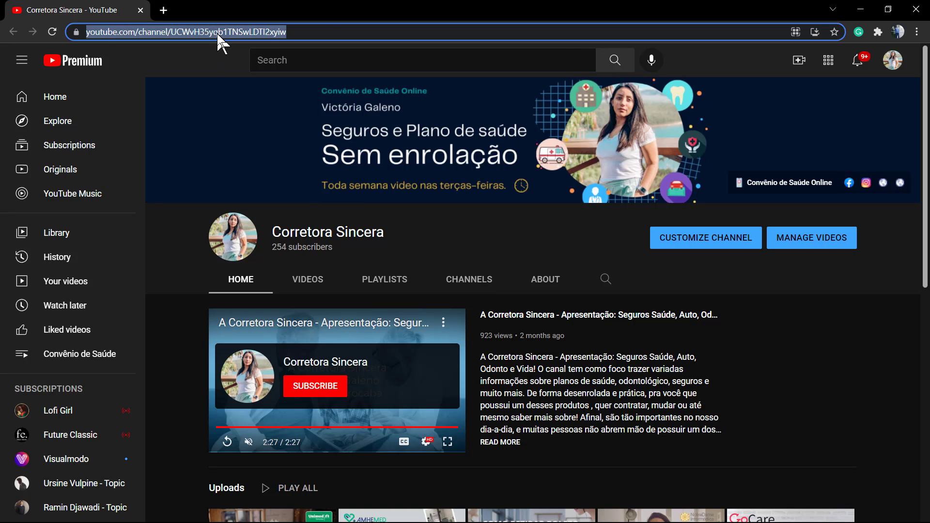
pyautogui.doubleClick(243, 32)
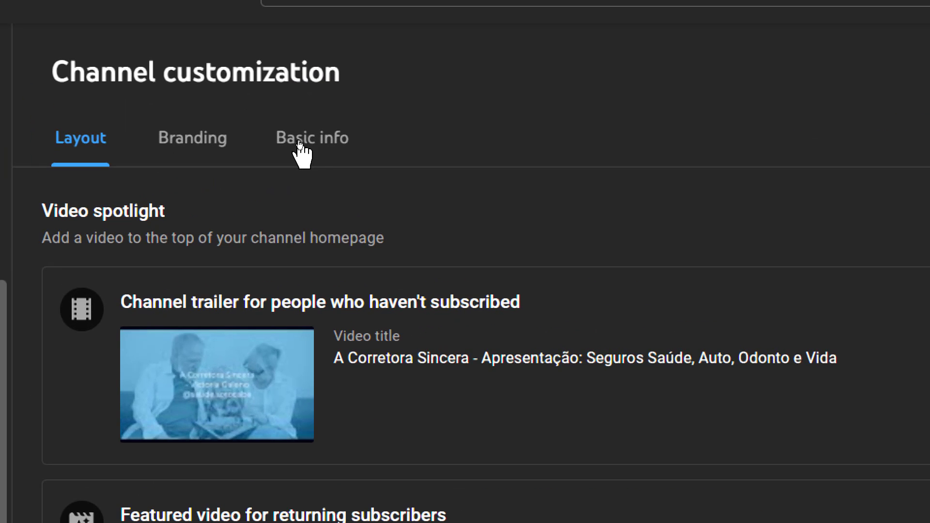
# Show Basic info, scroll through it, and highlight 'Set a custom URL for your channel'.
pyautogui.click(301, 140)
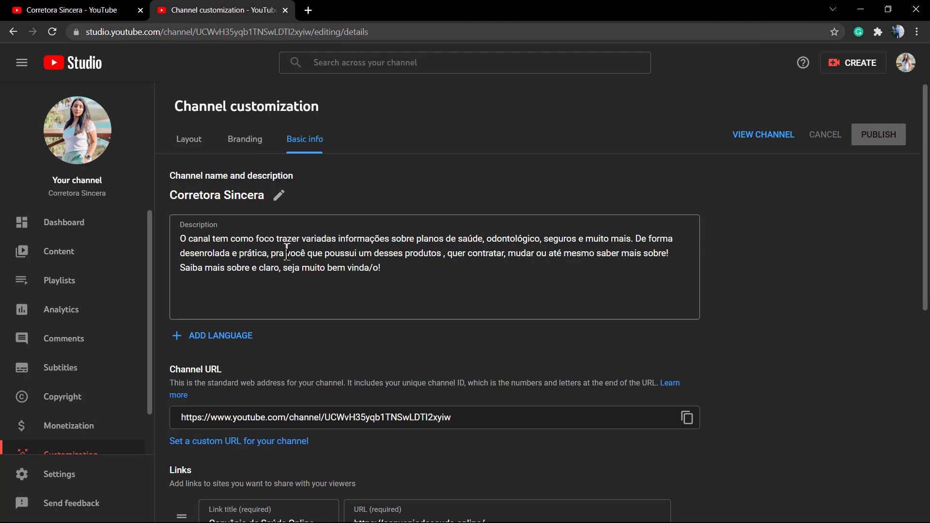
pyautogui.scroll(-1, 298, 272)
pyautogui.scroll(-1, 301, 268)
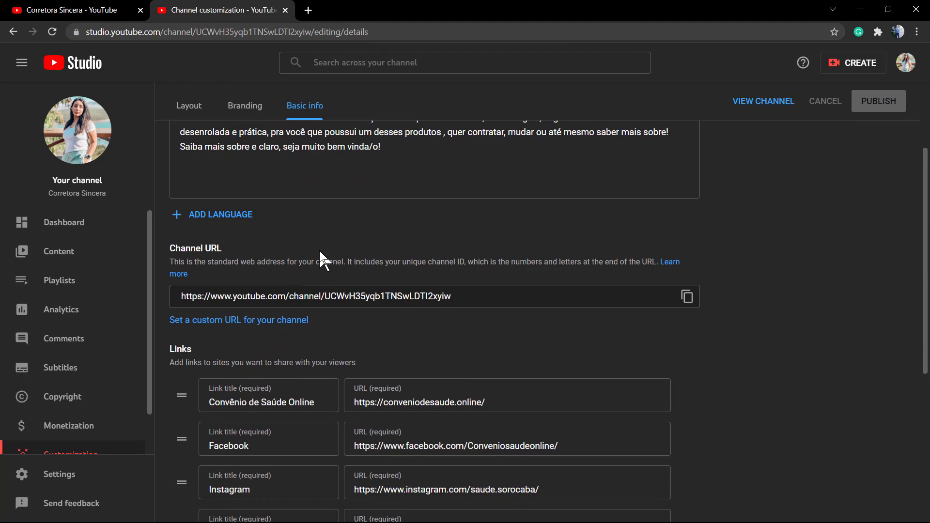
pyautogui.scroll(1, 318, 248)
pyautogui.scroll(-1, 291, 204)
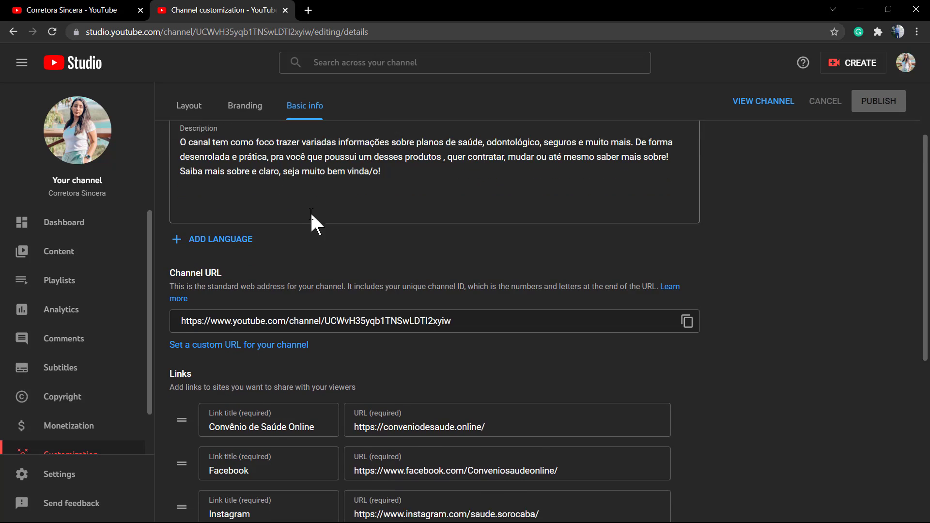
pyautogui.scroll(-1, 319, 231)
pyautogui.scroll(-1, 319, 228)
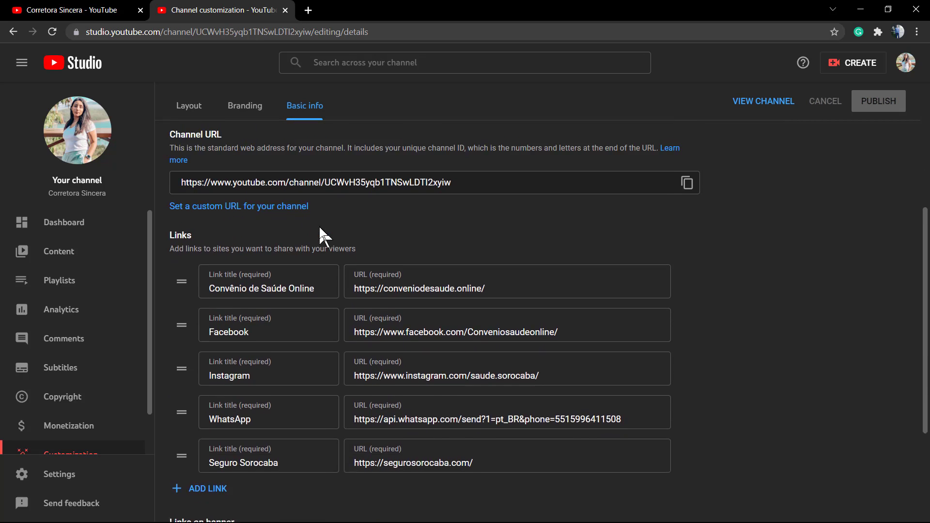
pyautogui.scroll(3, 318, 228)
pyautogui.scroll(-2, 319, 228)
pyautogui.scroll(-1, 319, 225)
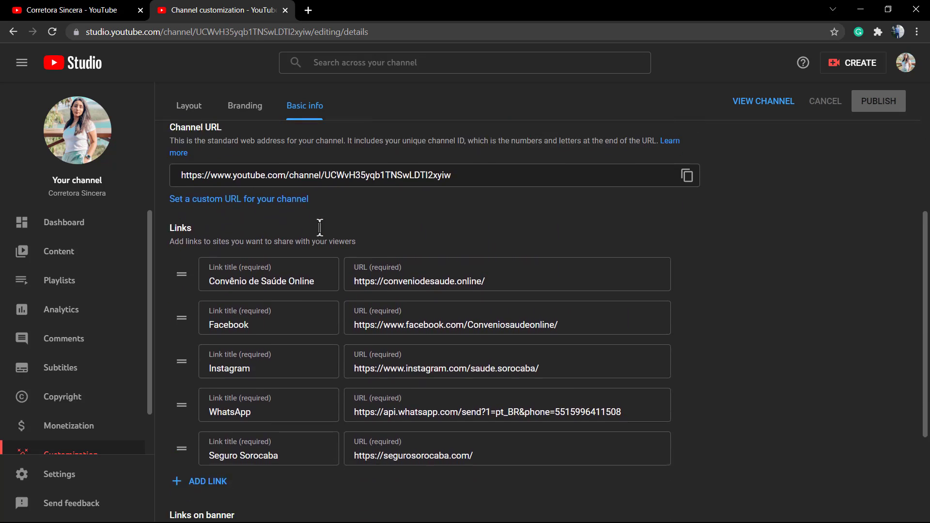
pyautogui.scroll(1, 319, 225)
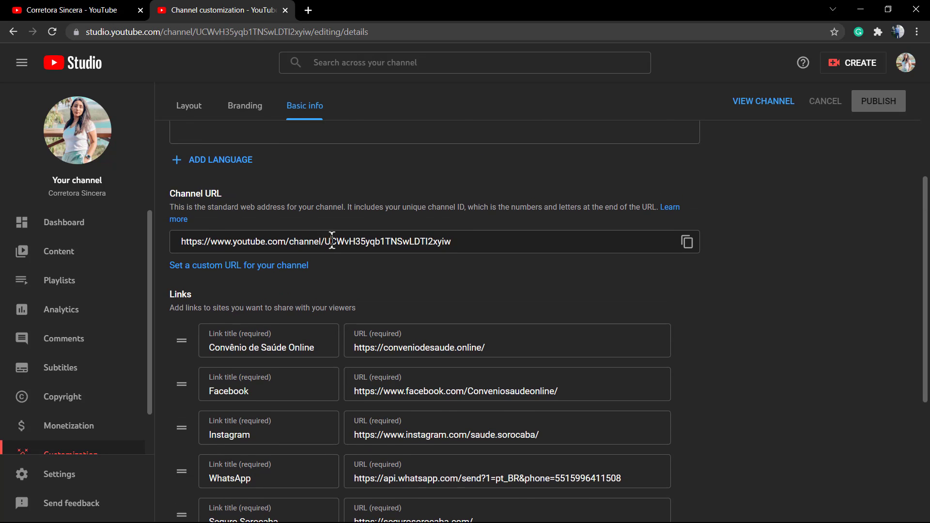
pyautogui.scroll(1, 322, 240)
pyautogui.moveTo(313, 321); pyautogui.dragTo(169, 324)
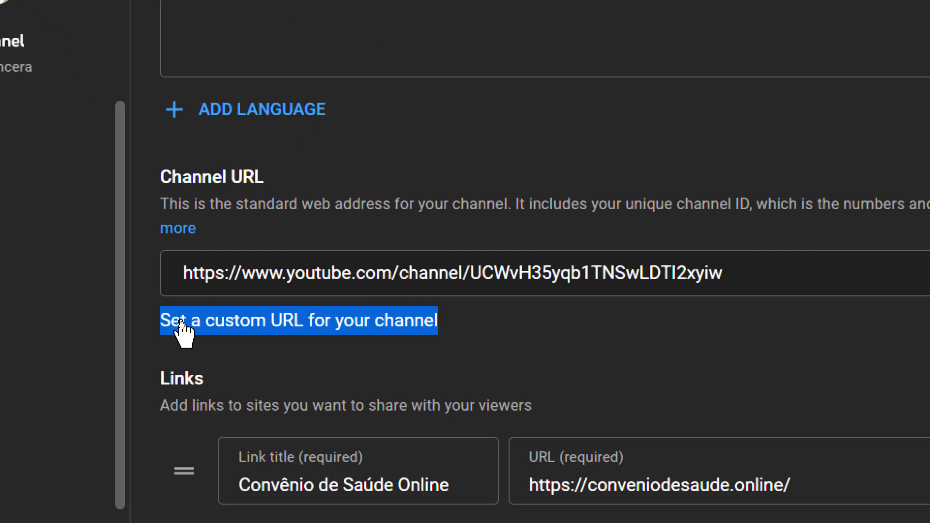
pyautogui.click(181, 324)
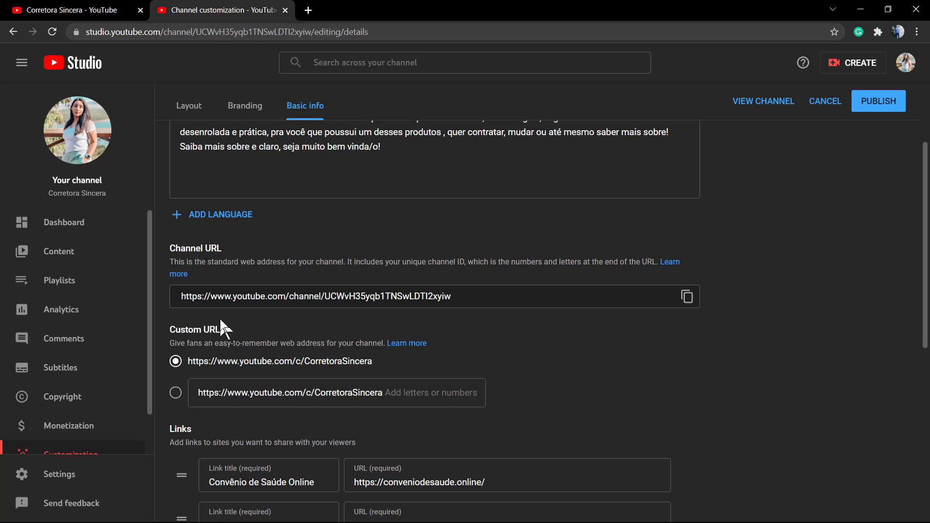
pyautogui.click(175, 393)
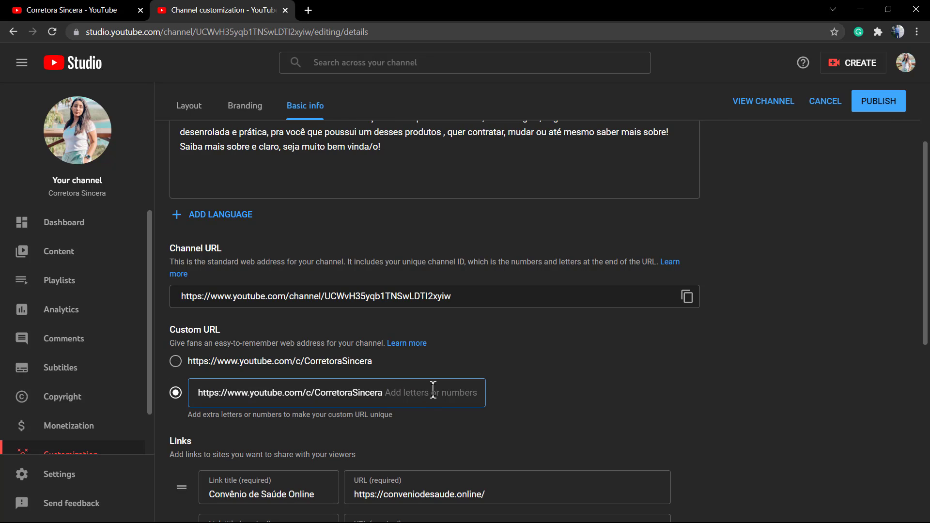
pyautogui.write('br')
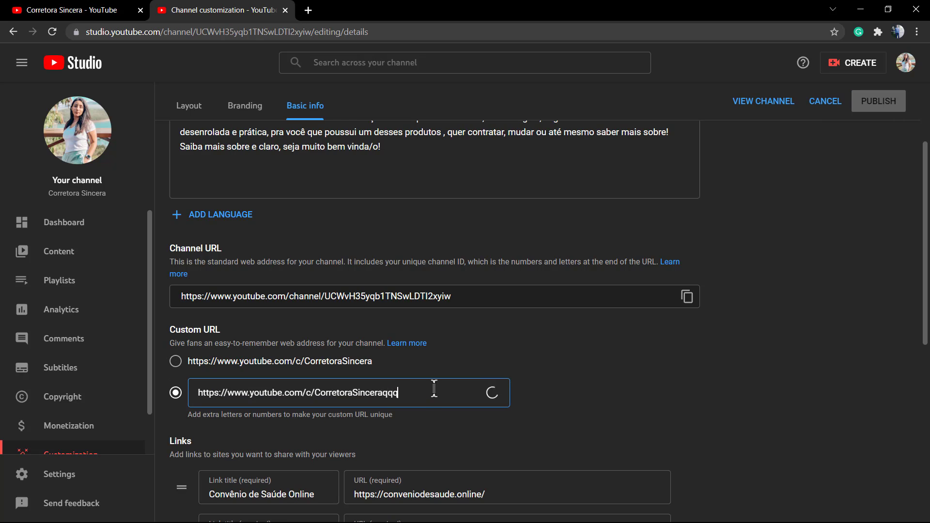
pyautogui.press('BackSpace')
pyautogui.press('BackSpace')
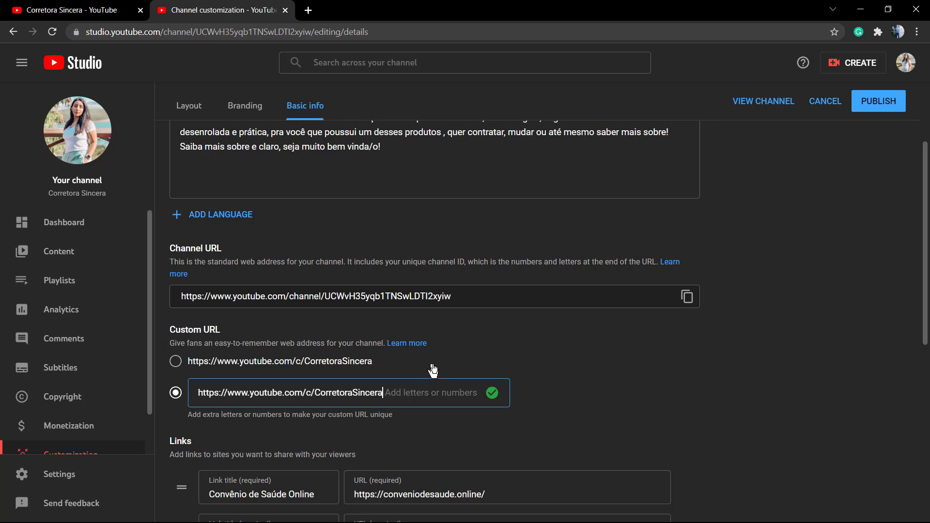
pyautogui.click(369, 364)
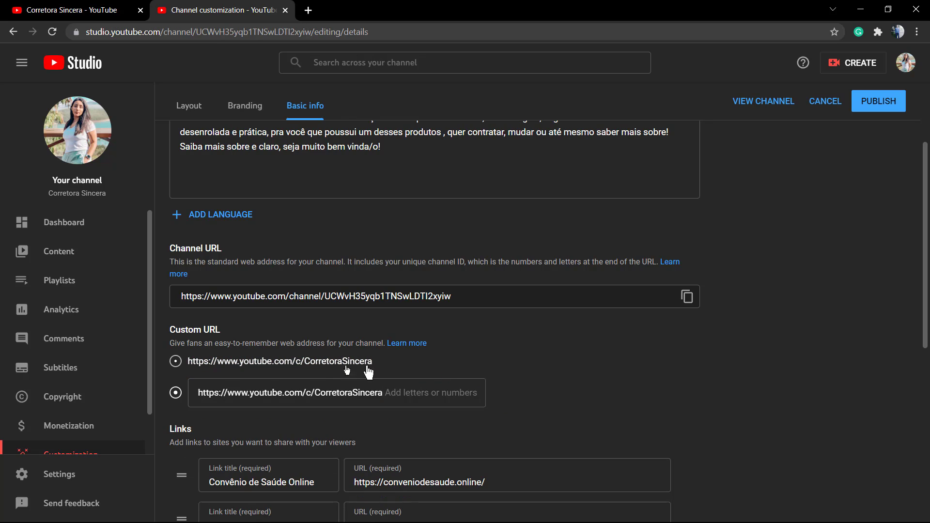
pyautogui.click(406, 390)
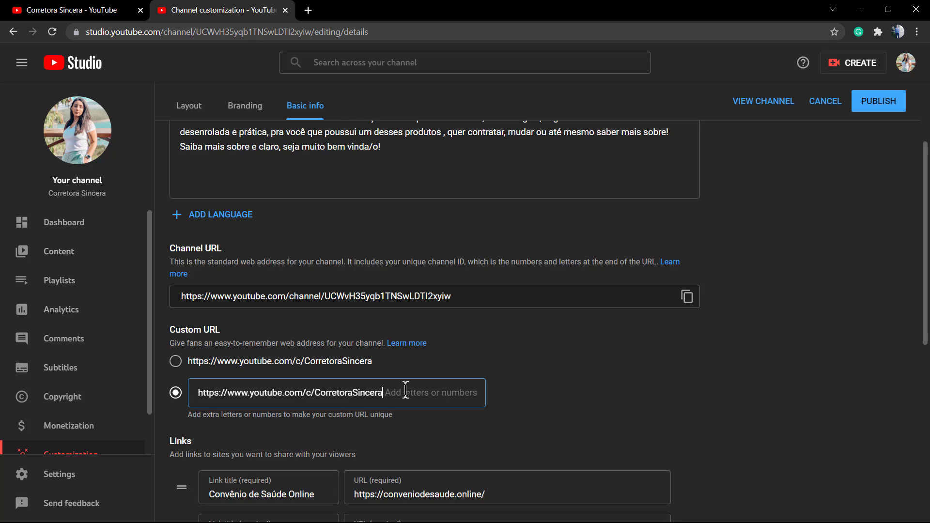
pyautogui.click(175, 365)
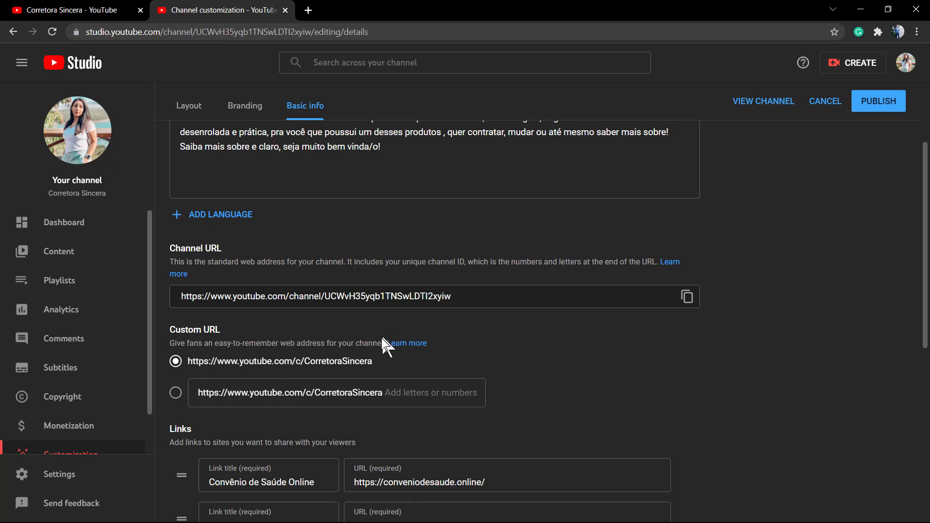
pyautogui.moveTo(170, 343); pyautogui.dragTo(381, 345)
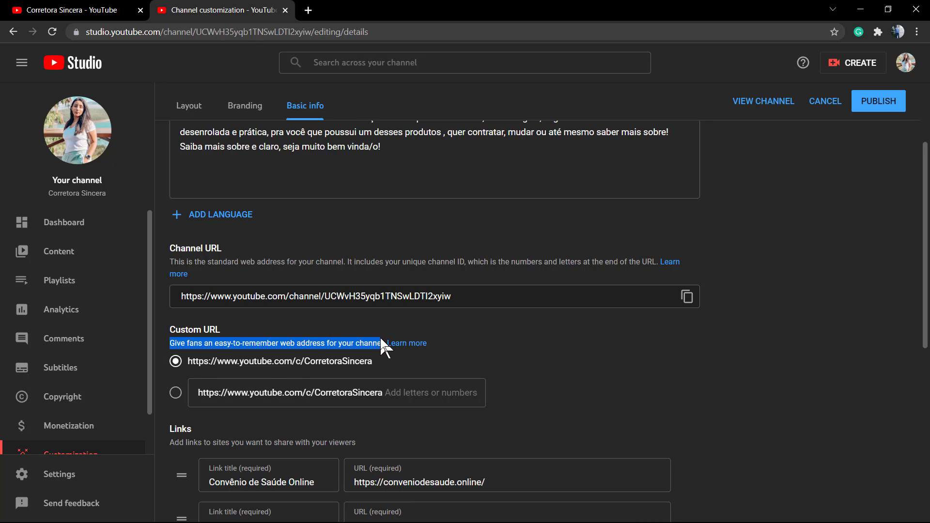
pyautogui.click(321, 343)
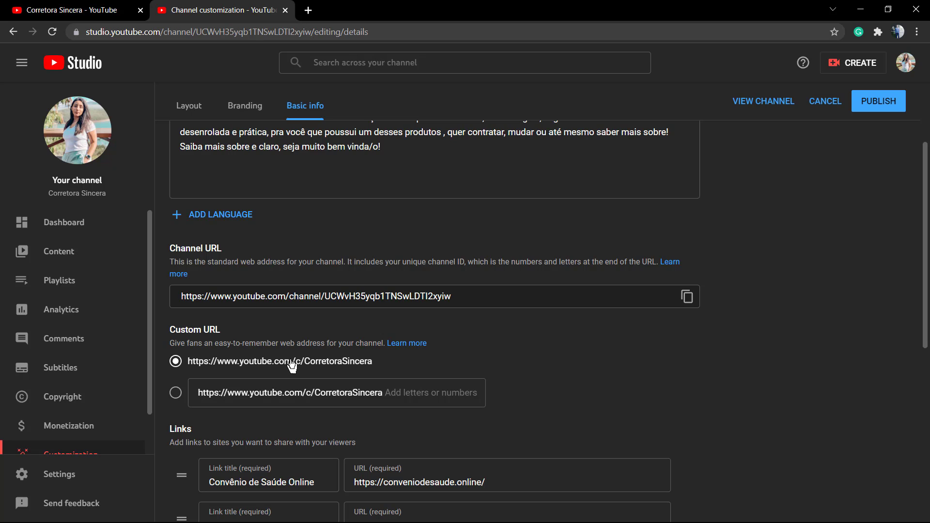
pyautogui.scroll(-1, 179, 363)
pyautogui.scroll(-2, 179, 362)
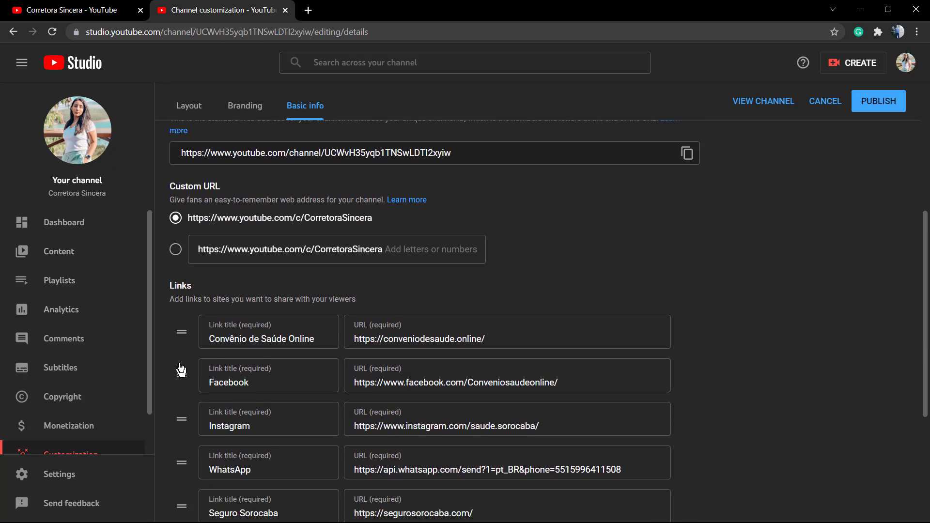
pyautogui.scroll(-4, 181, 365)
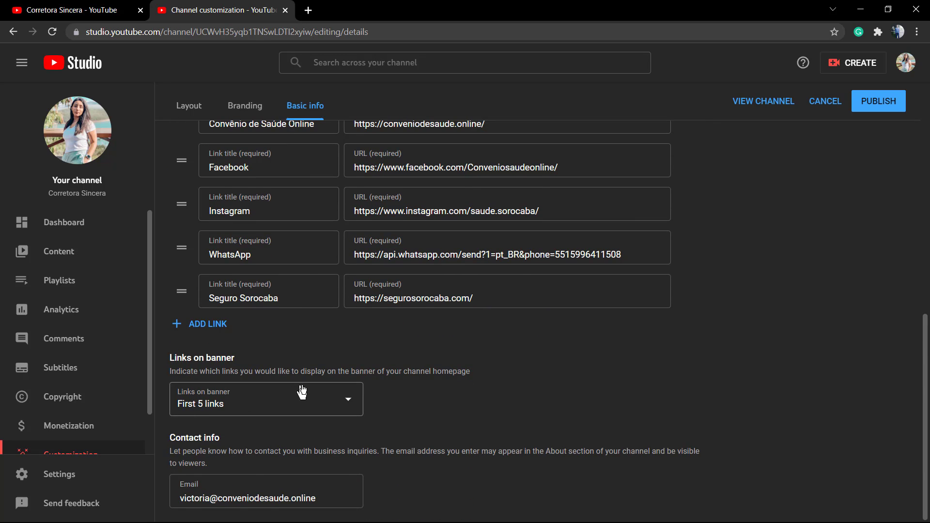
pyautogui.scroll(8, 301, 390)
pyautogui.scroll(1, 315, 374)
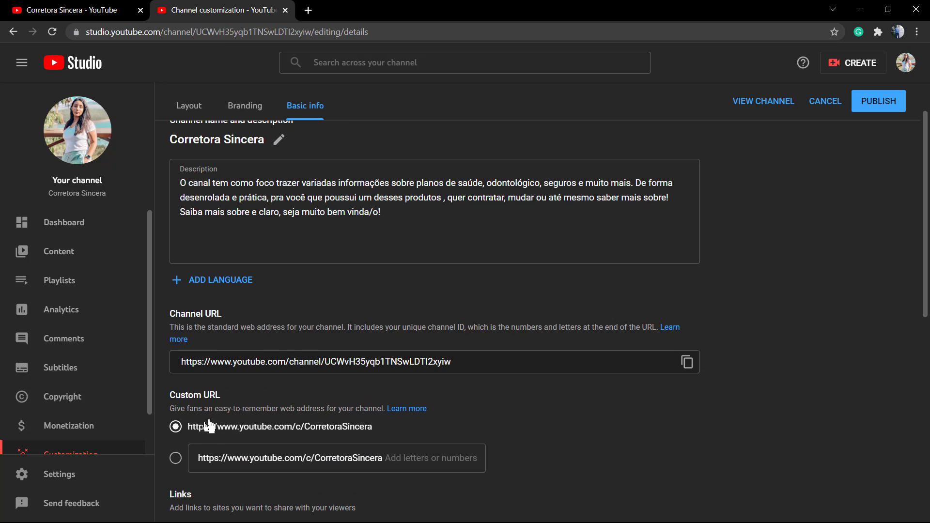
# Choose the youtube.com/c/CorretoraSincera custom URL, publish it, and confirm it as permanent.
pyautogui.click(177, 426)
pyautogui.click(879, 107)
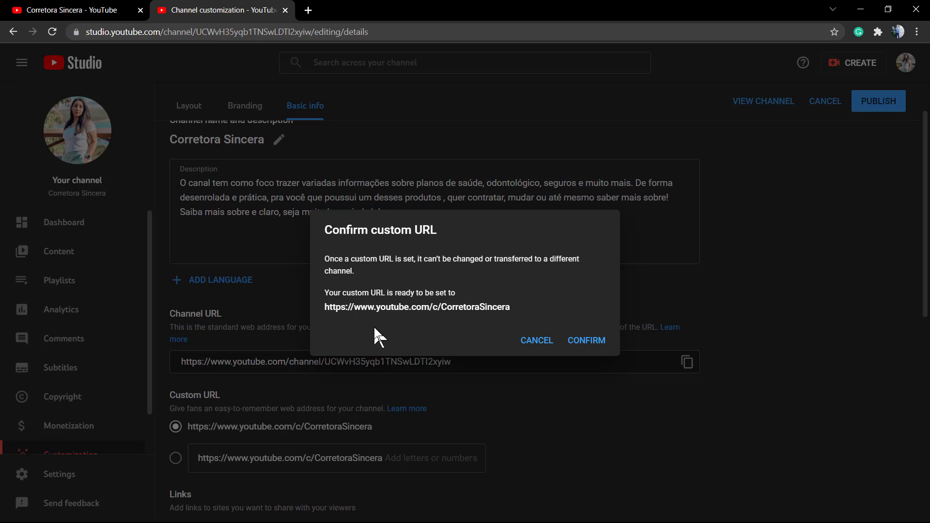
pyautogui.click(587, 341)
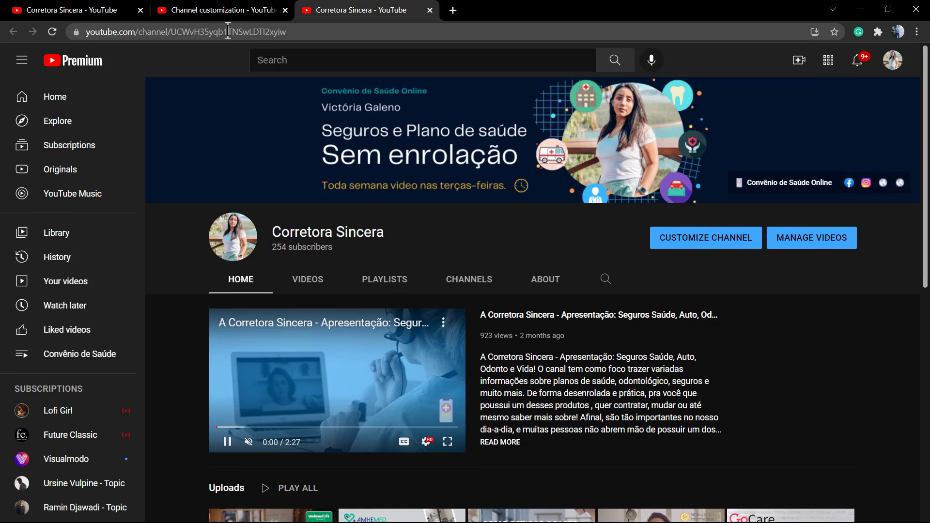
# Change the page address to youtube.com/corretorasincera.
pyautogui.click(228, 32)
pyautogui.hotkey('shift', 'End')
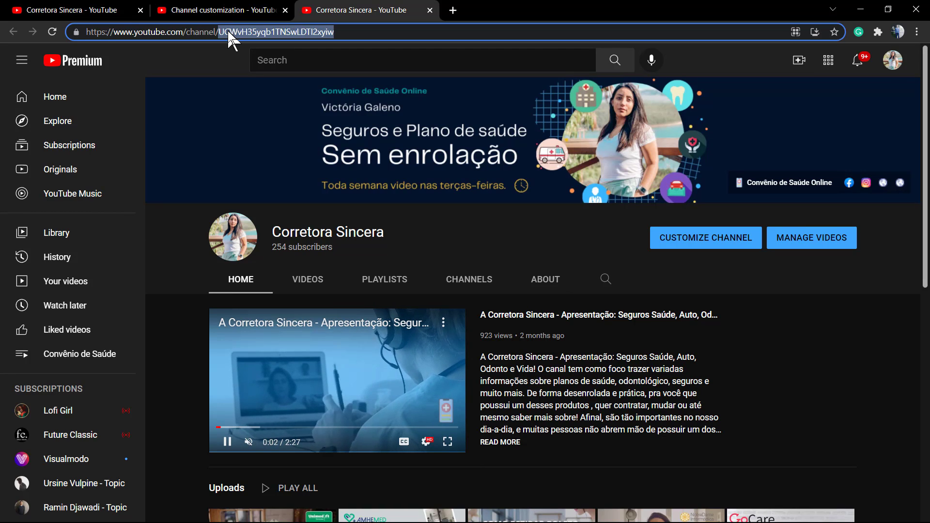
pyautogui.press('BackSpace')
pyautogui.press('BackSpace')
pyautogui.press('BackSpace')
pyautogui.press('BackSpace')
pyautogui.press('BackSpace')
pyautogui.press('BackSpace')
pyautogui.press('BackSpace')
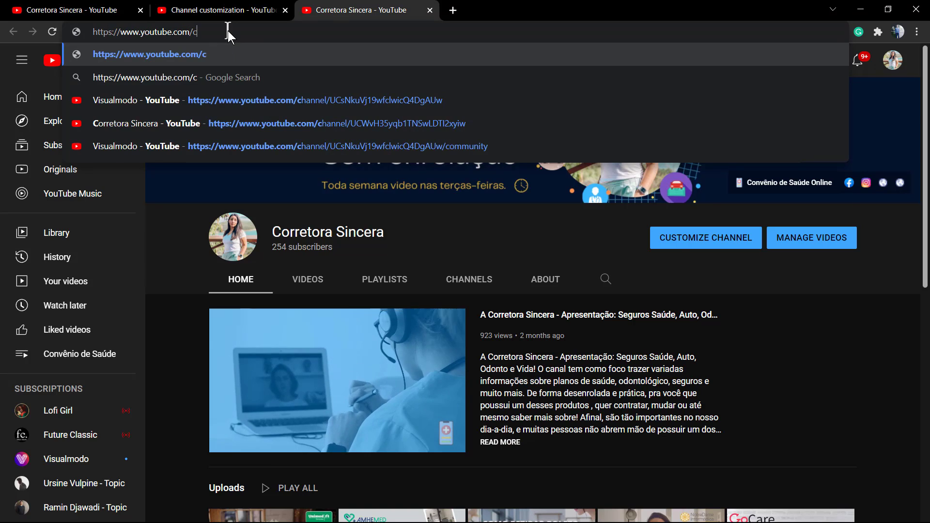
pyautogui.press('BackSpace')
pyautogui.write('co')
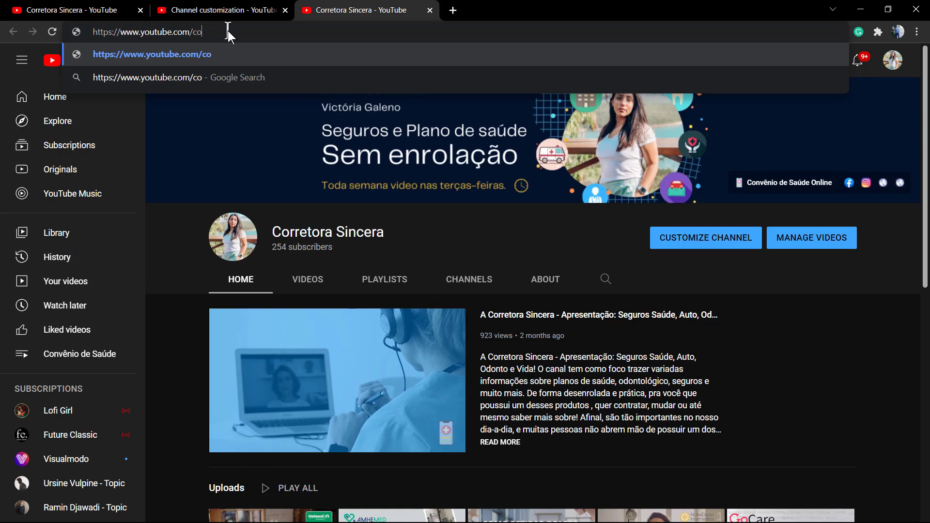
pyautogui.write('ee')
pyautogui.press('BackSpace')
pyautogui.press('BackSpace')
pyautogui.write('r')
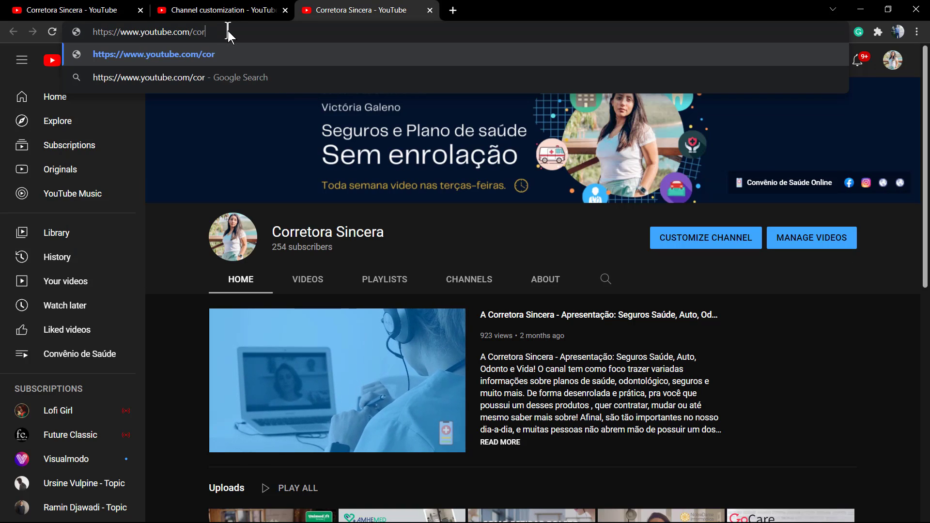
pyautogui.write('retorasincera')
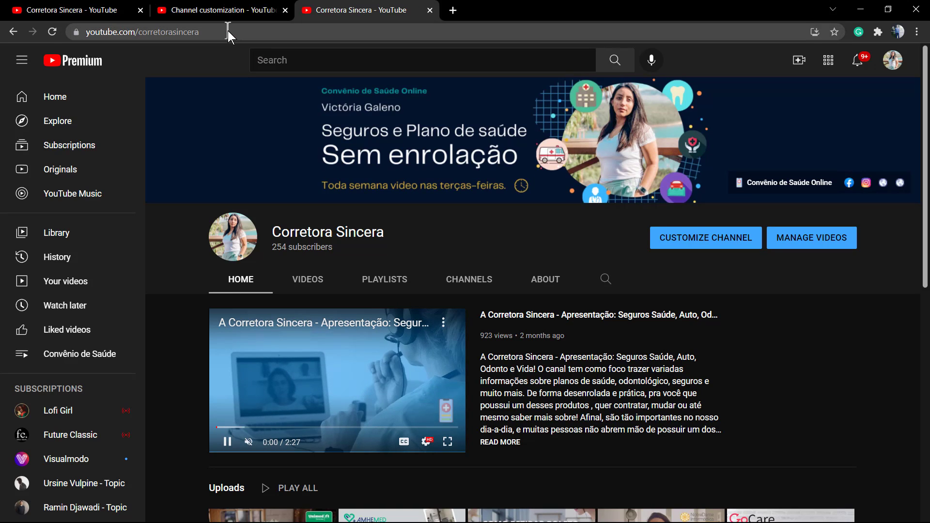
# Select corretorasincera in the address, then make the Studio tab show the public channel page.
pyautogui.doubleClick(174, 31)
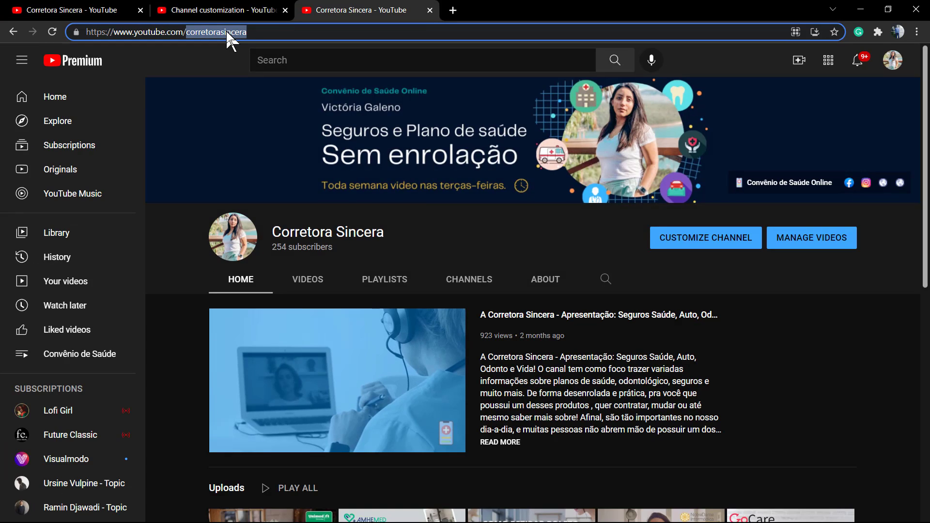
pyautogui.click(226, 16)
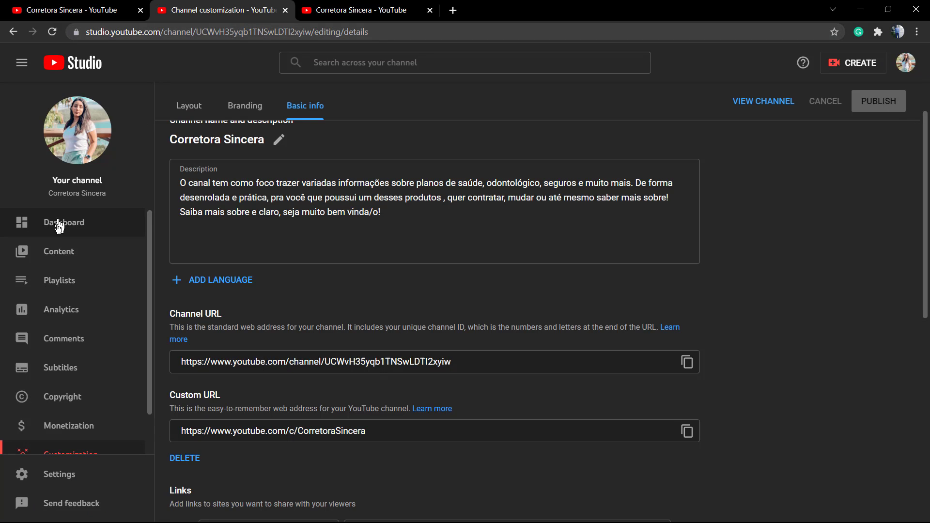
pyautogui.click(906, 63)
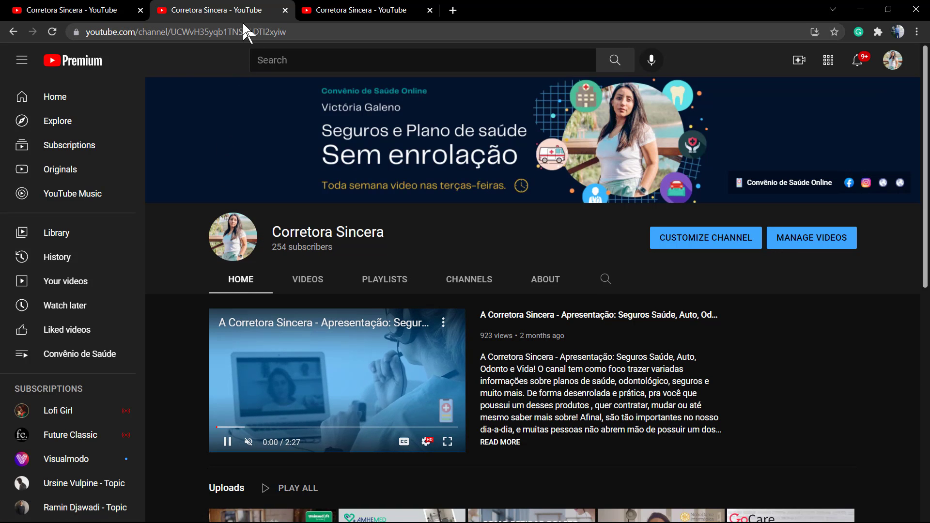
# Load youtube.com/corretorasincera, then change the address to youtube.com/visualmodo and load it.
pyautogui.doubleClick(251, 31)
pyautogui.write('corretorasincera')
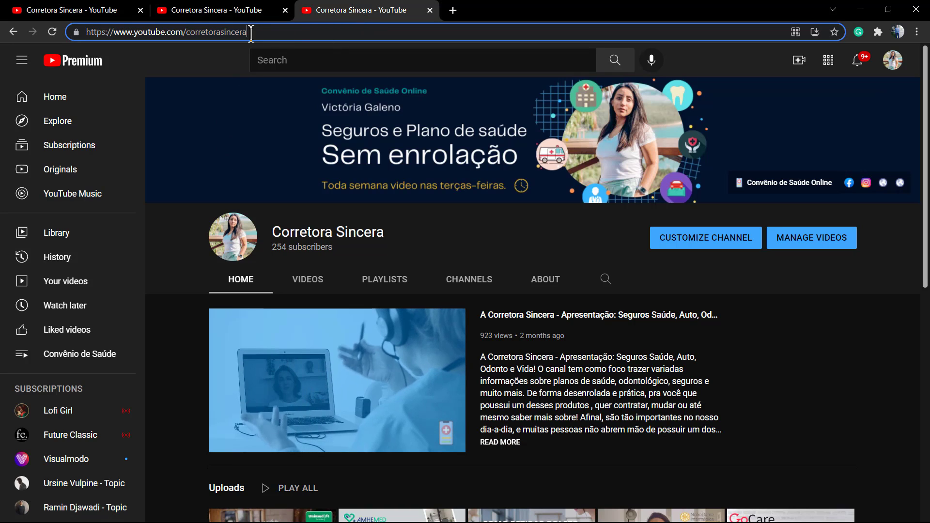
pyautogui.doubleClick(218, 32)
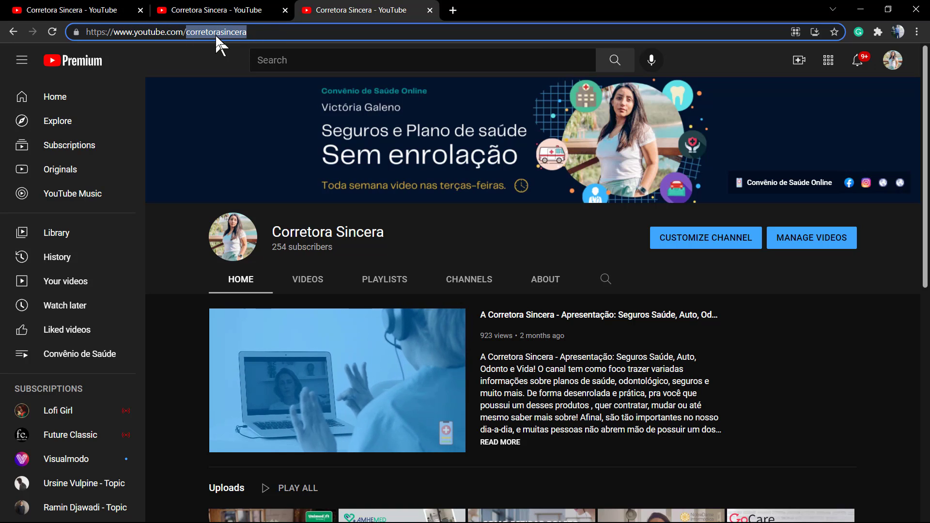
pyautogui.write('visual')
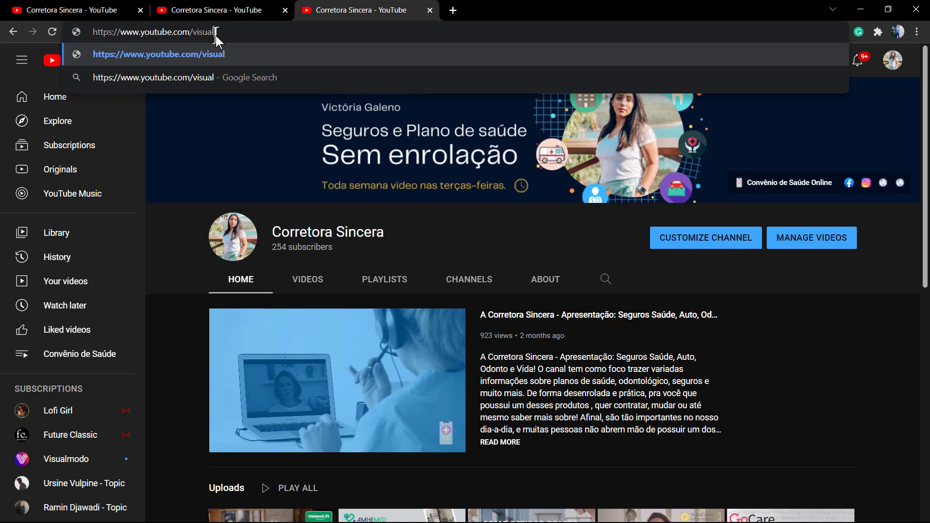
pyautogui.write('modo')
pyautogui.press('Return')
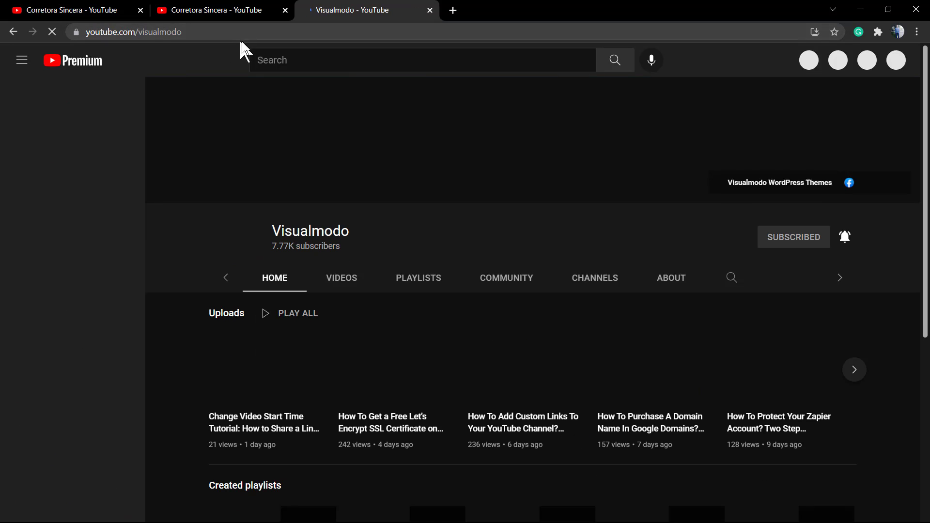